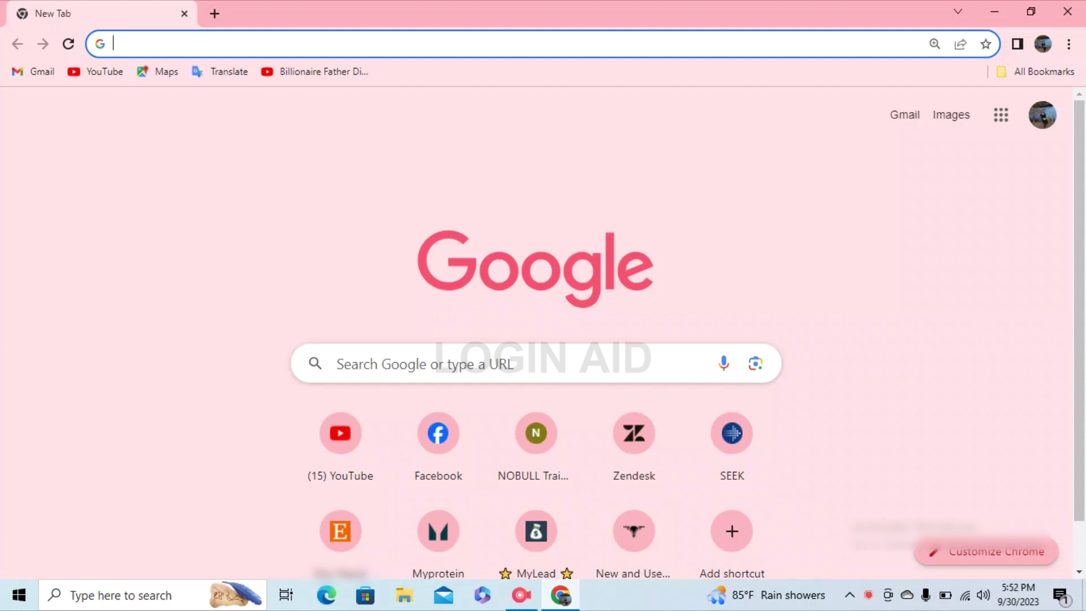
pyautogui.write('www.zendesk.com')
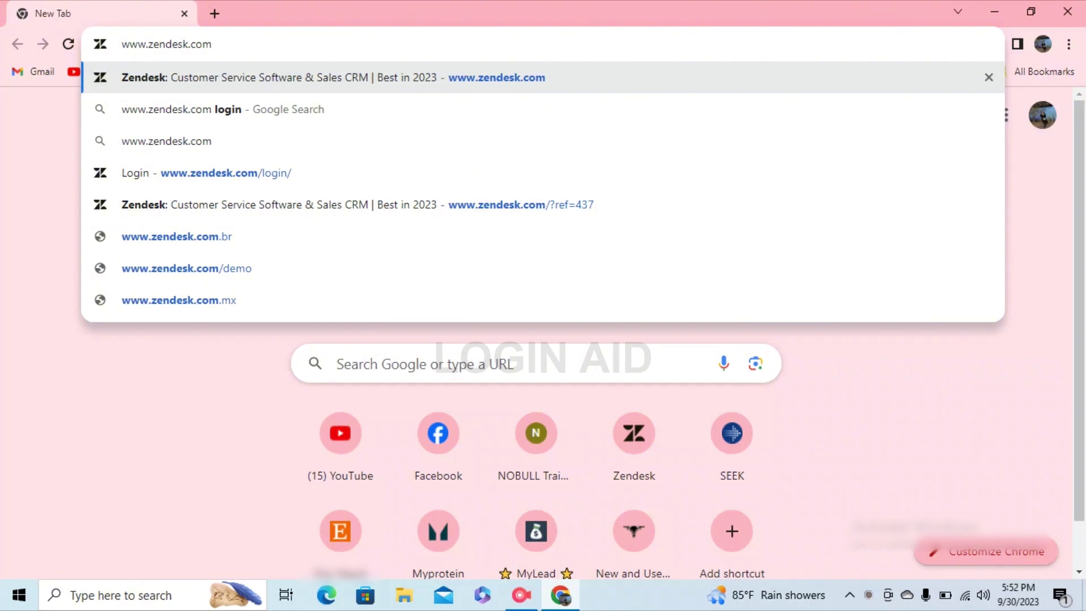
pyautogui.press('Return')
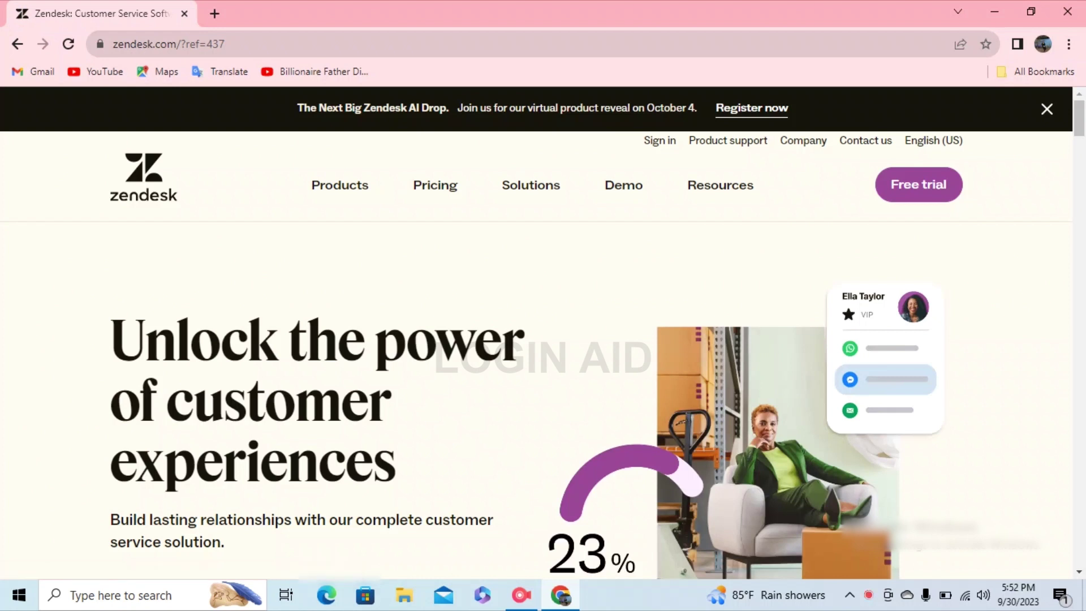
pyautogui.scroll(-1, 645, 171)
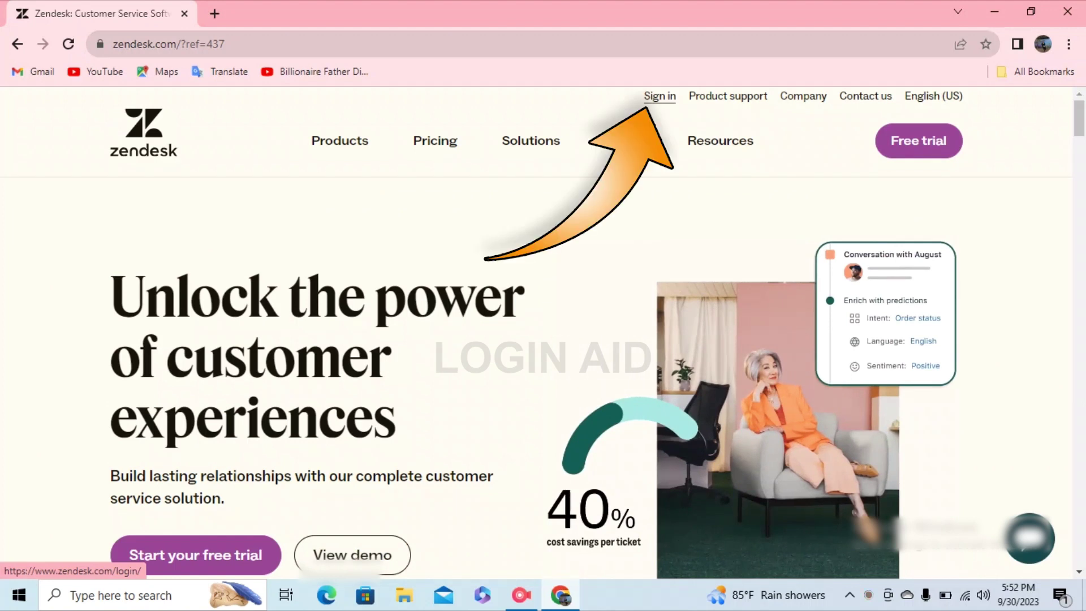
# Go from the Sign in page to 'New here? Start free trial'.
pyautogui.click(659, 96)
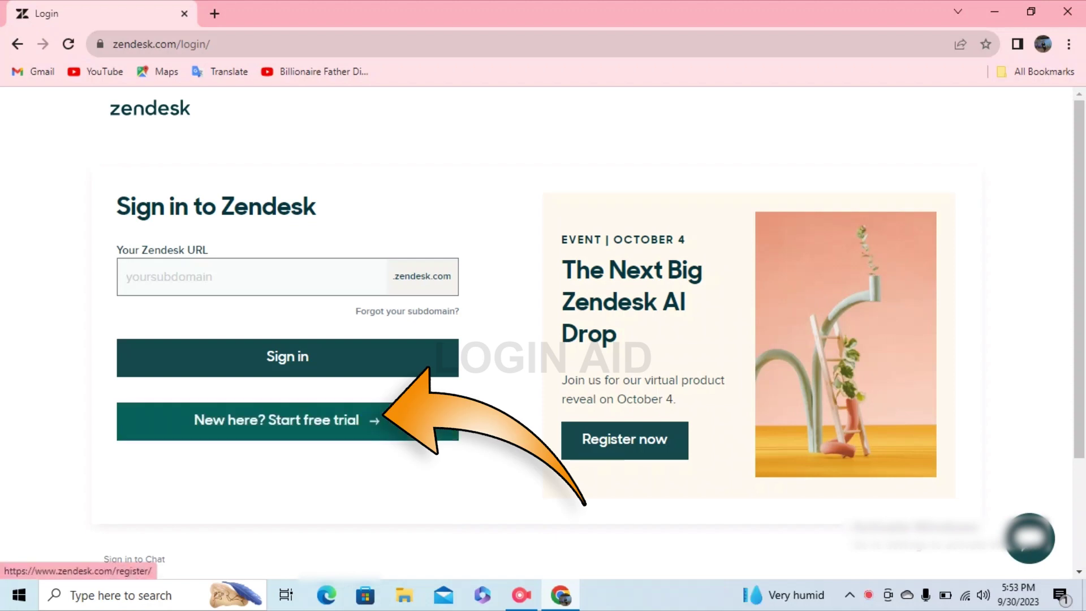
pyautogui.click(424, 421)
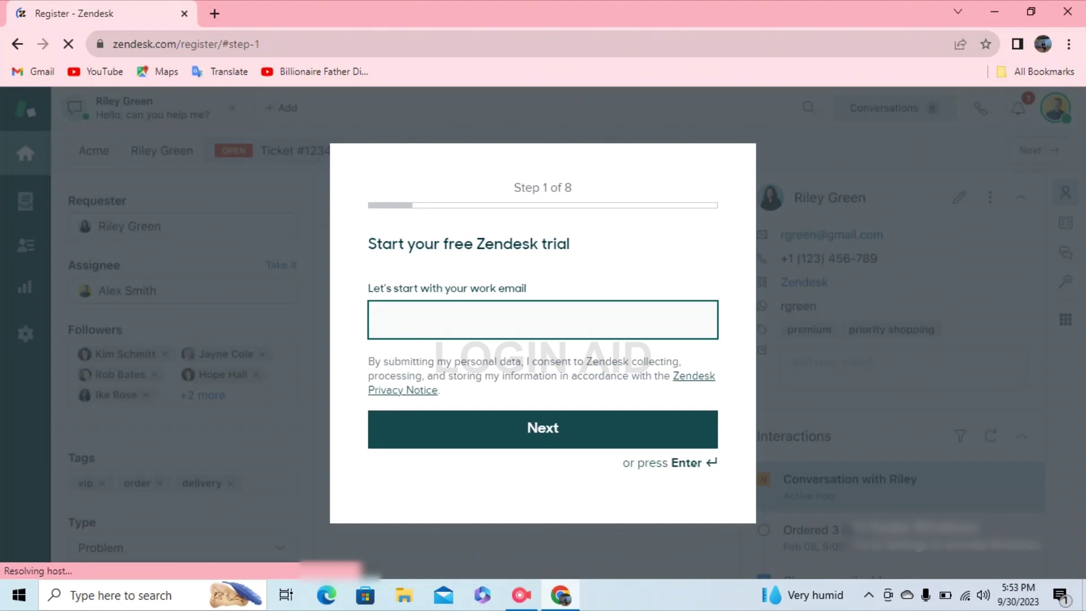
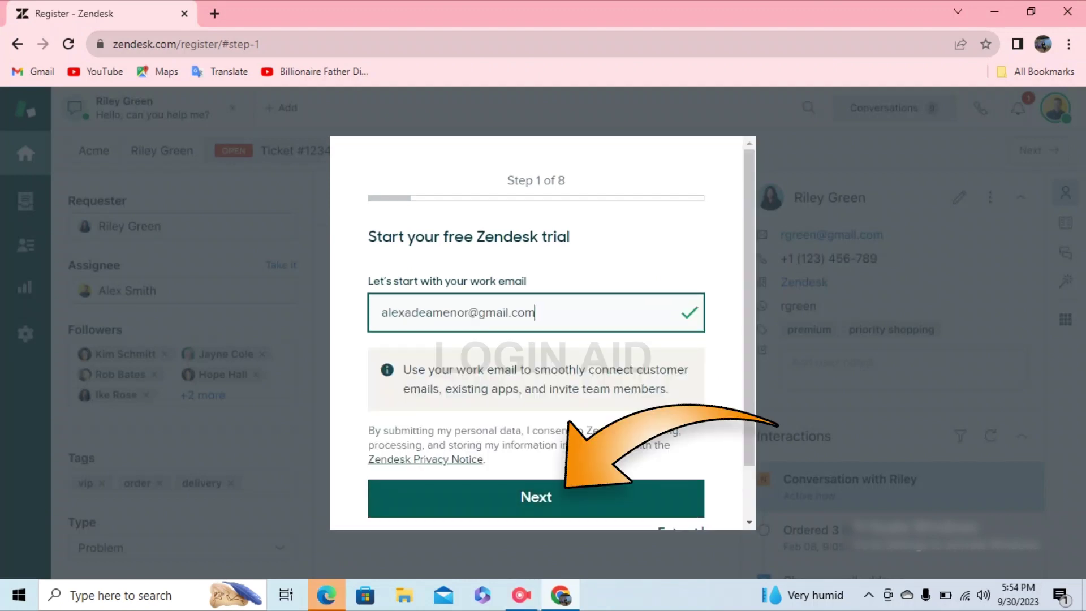
# Enter the work email, first name and typo-corrected last name in the trial signup.
pyautogui.press('Return')
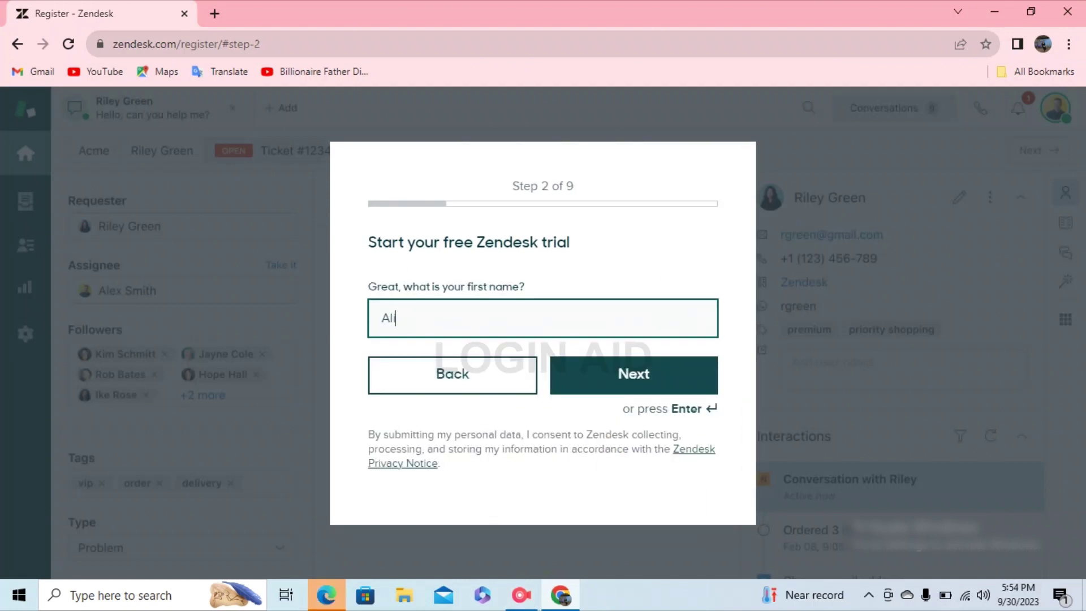
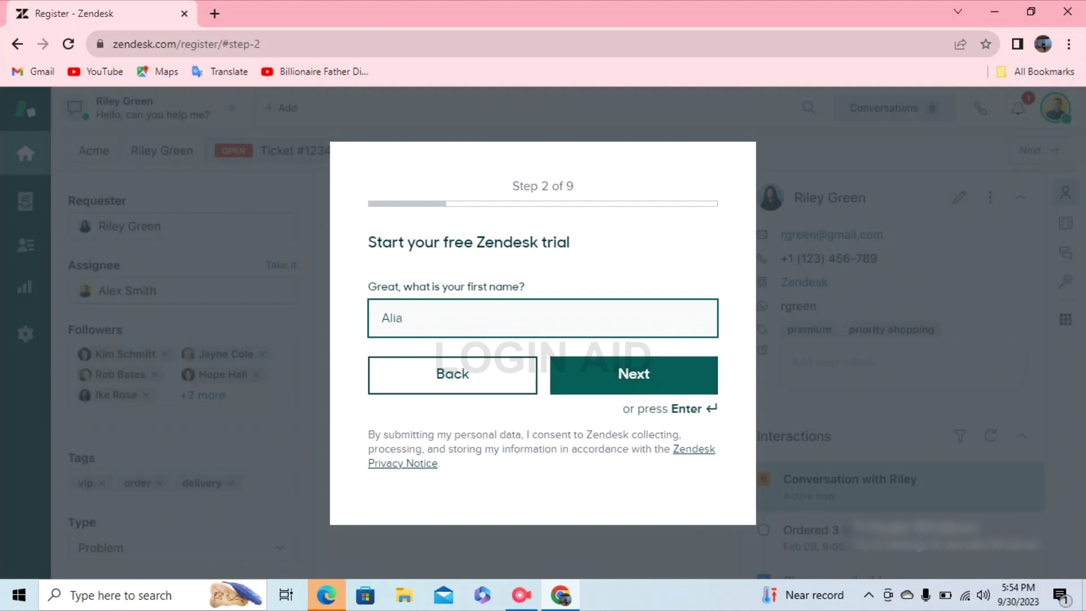
pyautogui.press('Return')
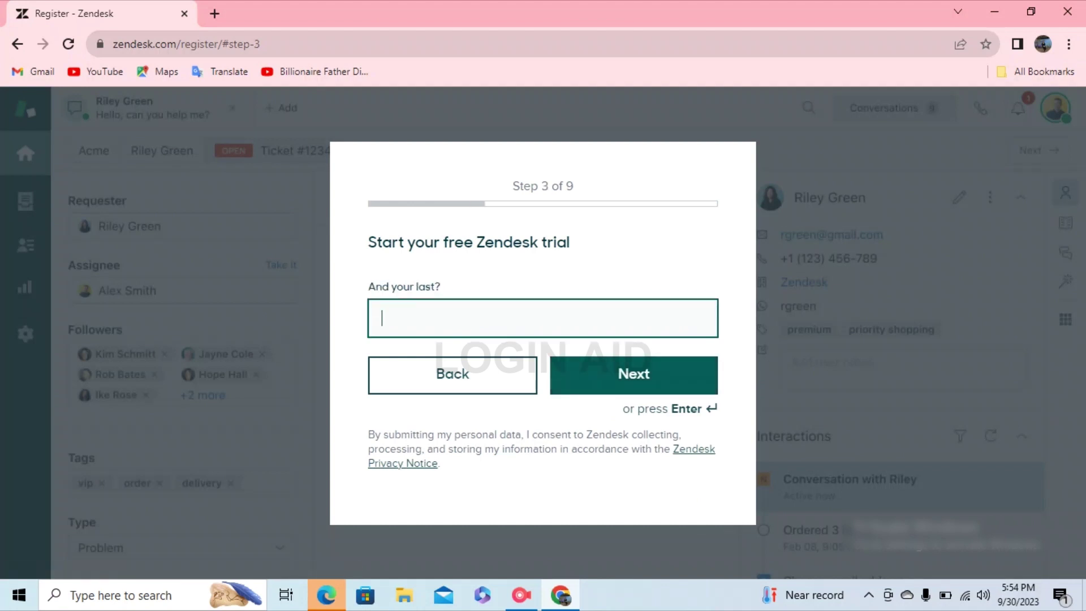
pyautogui.press('Return')
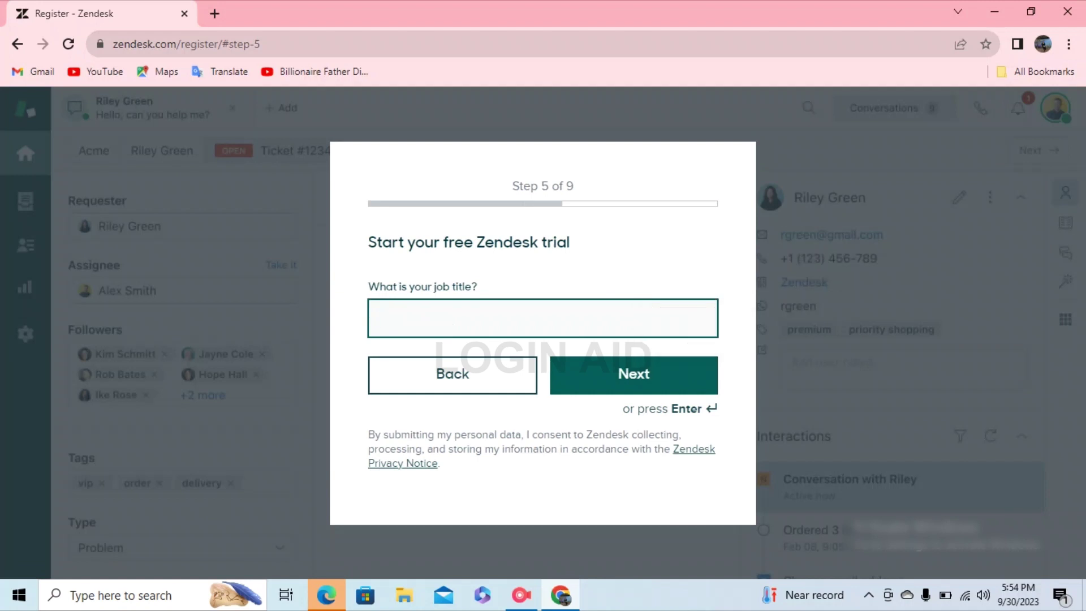
pyautogui.write('Dri')
pyautogui.write('er')
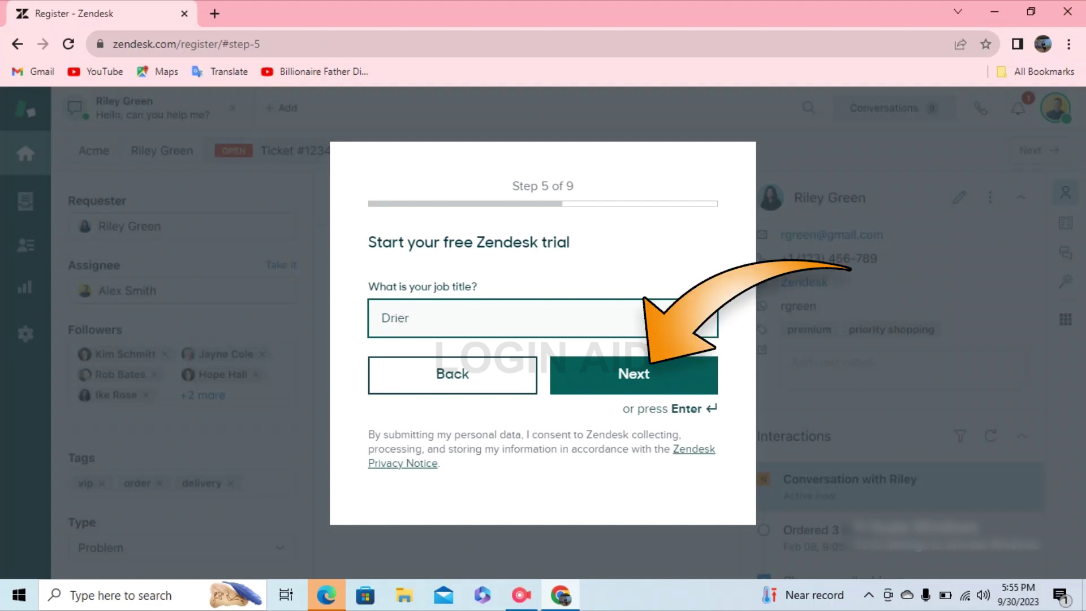
# Submit the job title and set the company size to 1-9 employees.
pyautogui.press('Return')
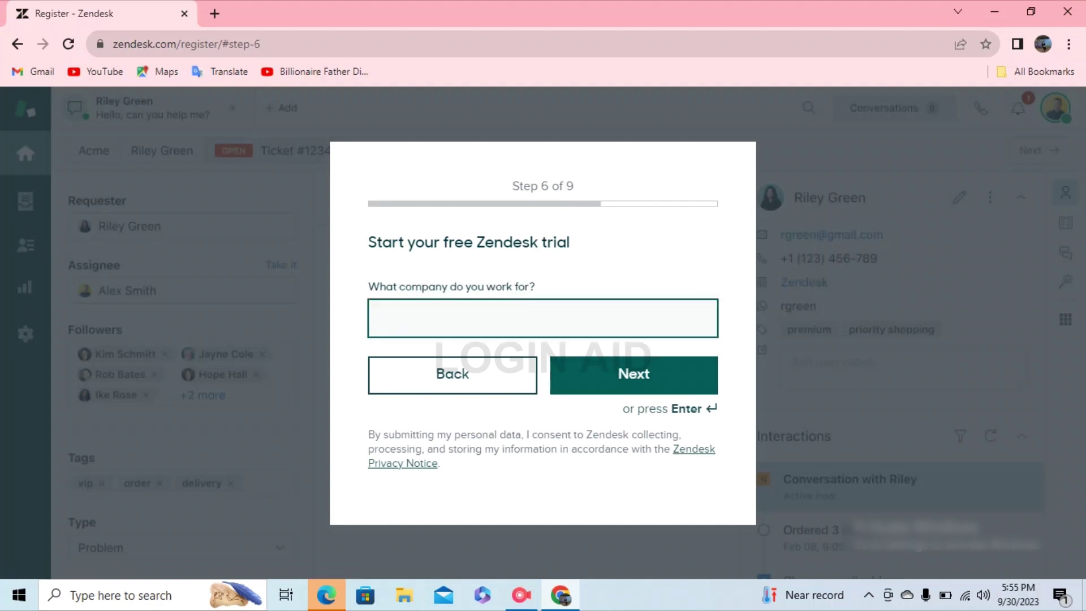
pyautogui.write('Lreals')
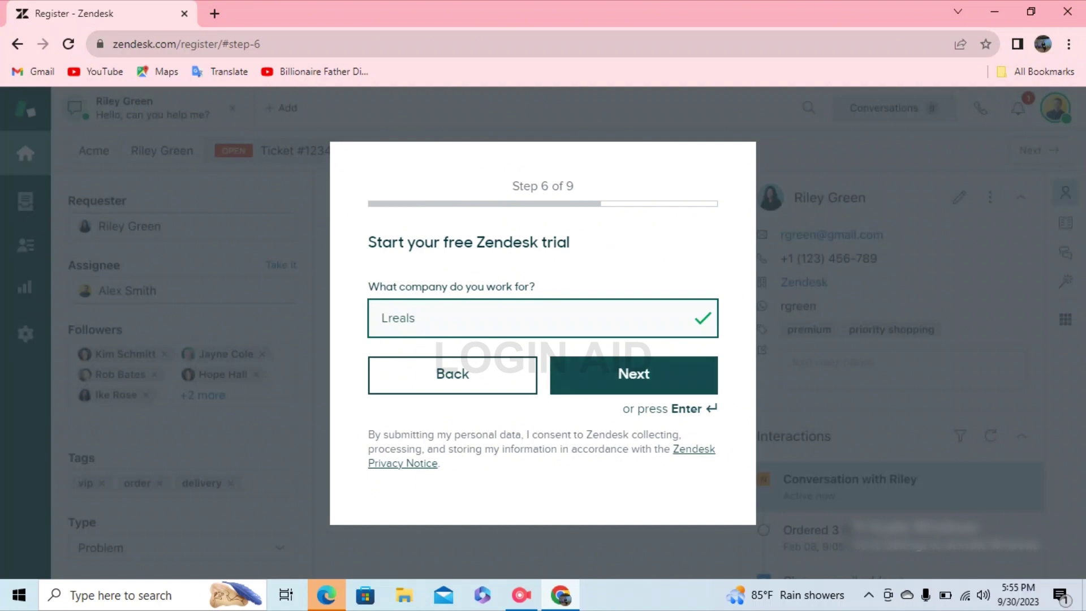
pyautogui.press('Return')
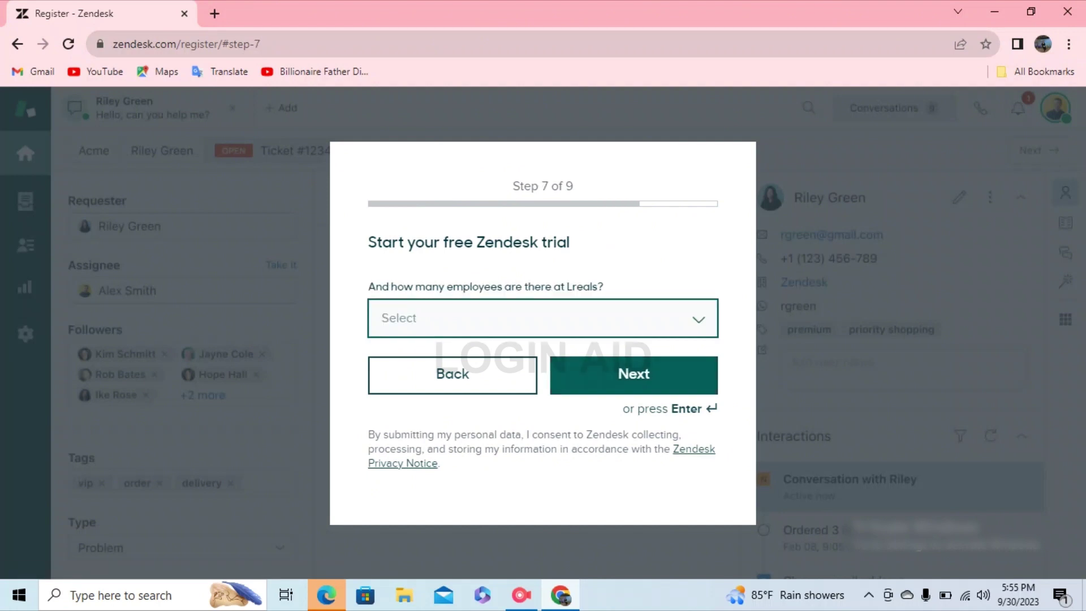
pyautogui.press('Down')
pyautogui.press('Return')
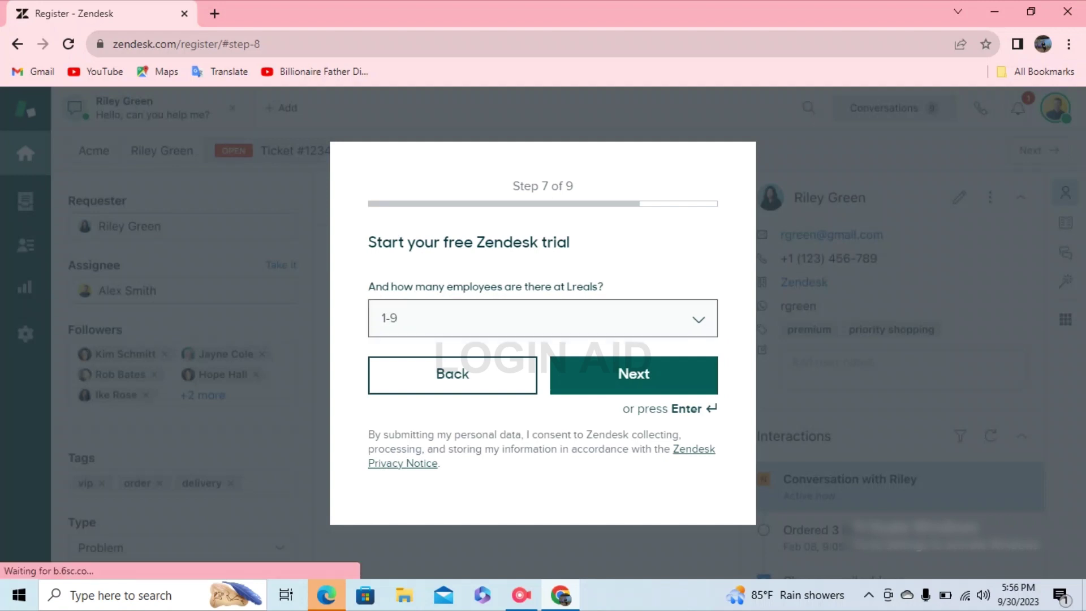
# Keep English as the signup language and continue.
pyautogui.press('space')
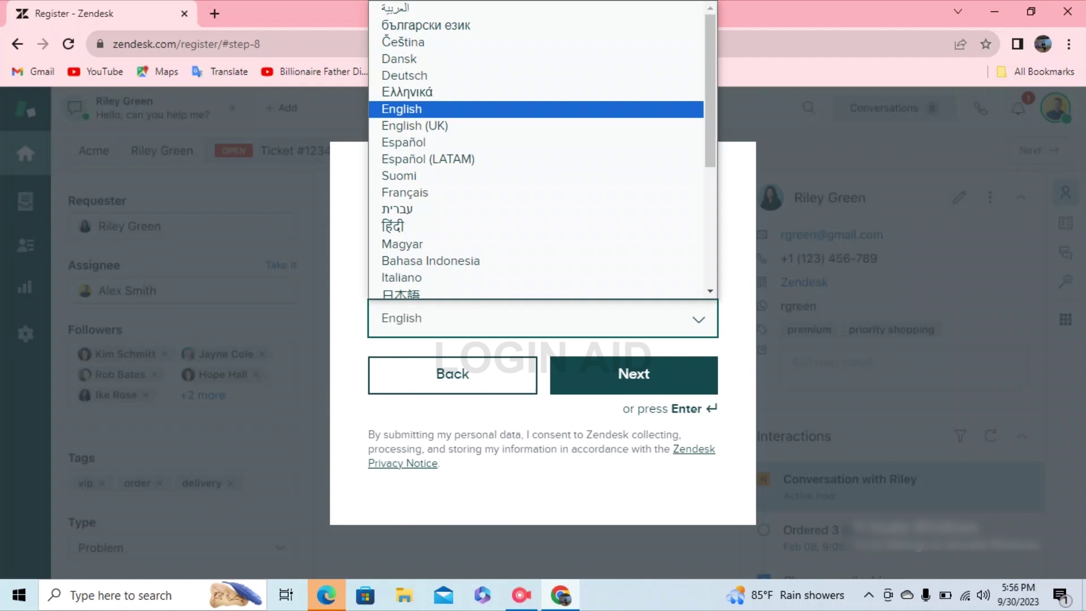
pyautogui.press('Down')
pyautogui.press('Up')
pyautogui.press('Return')
pyautogui.press('Return')
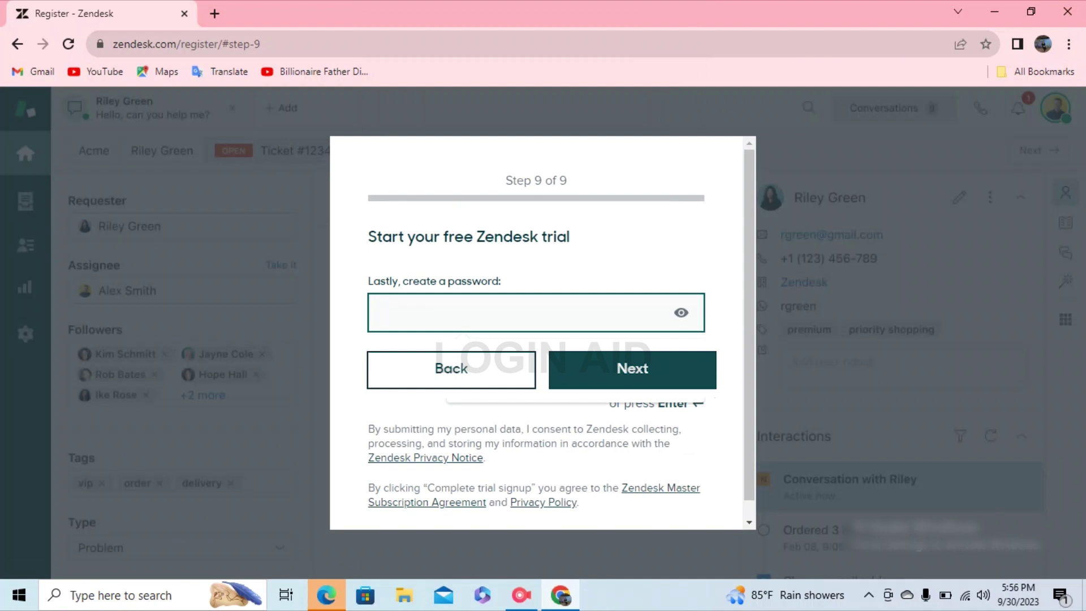
pyautogui.write('•••••')
pyautogui.write('•••')
pyautogui.write('•')
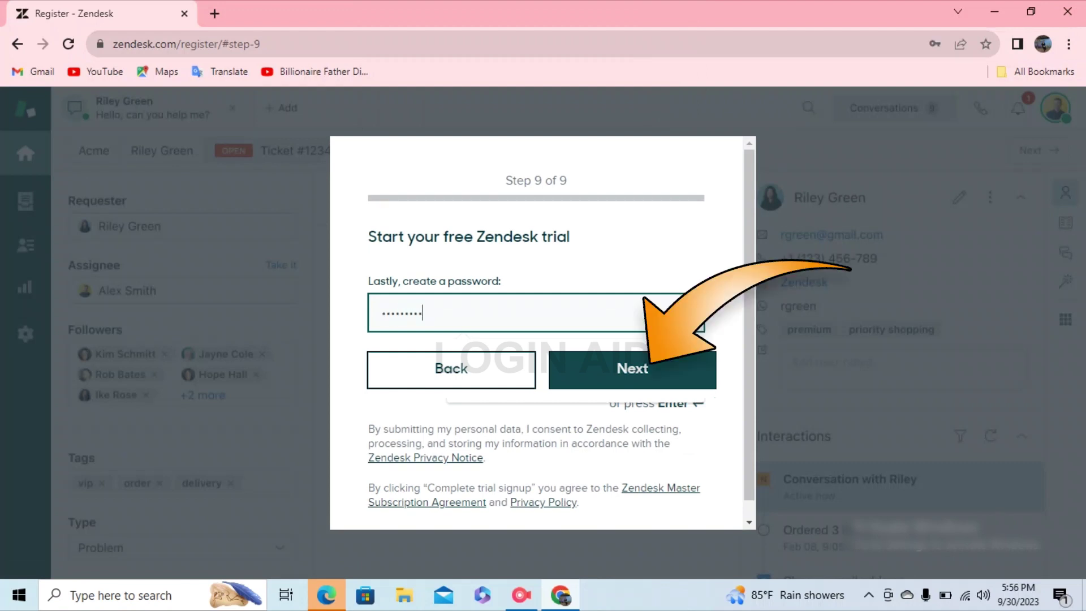
# Submit the password to finish signup, then go to Gmail from the verification dialog.
pyautogui.press('Return')
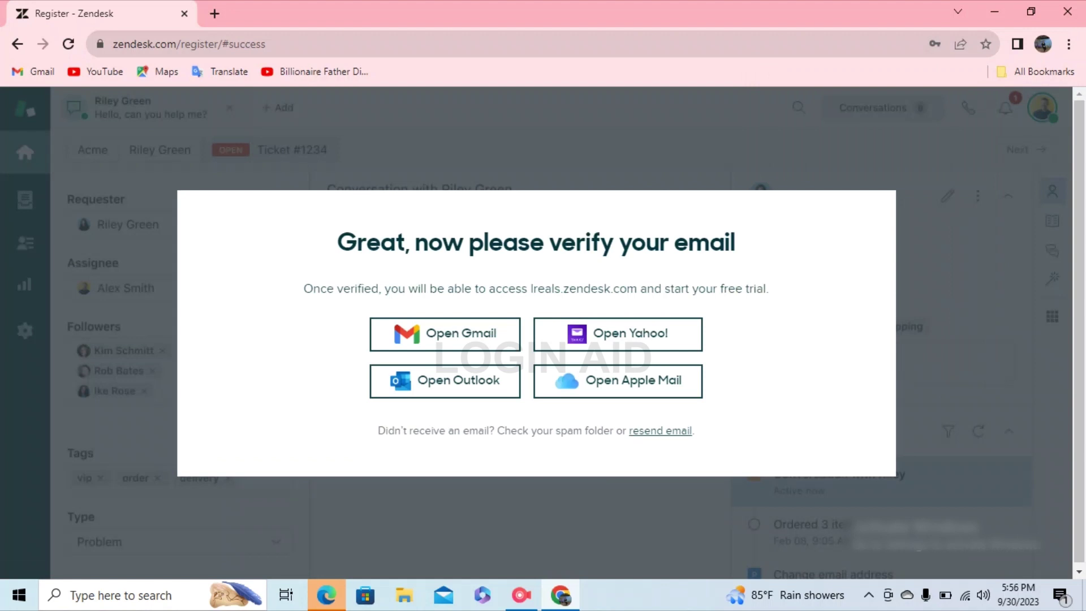
pyautogui.click(445, 334)
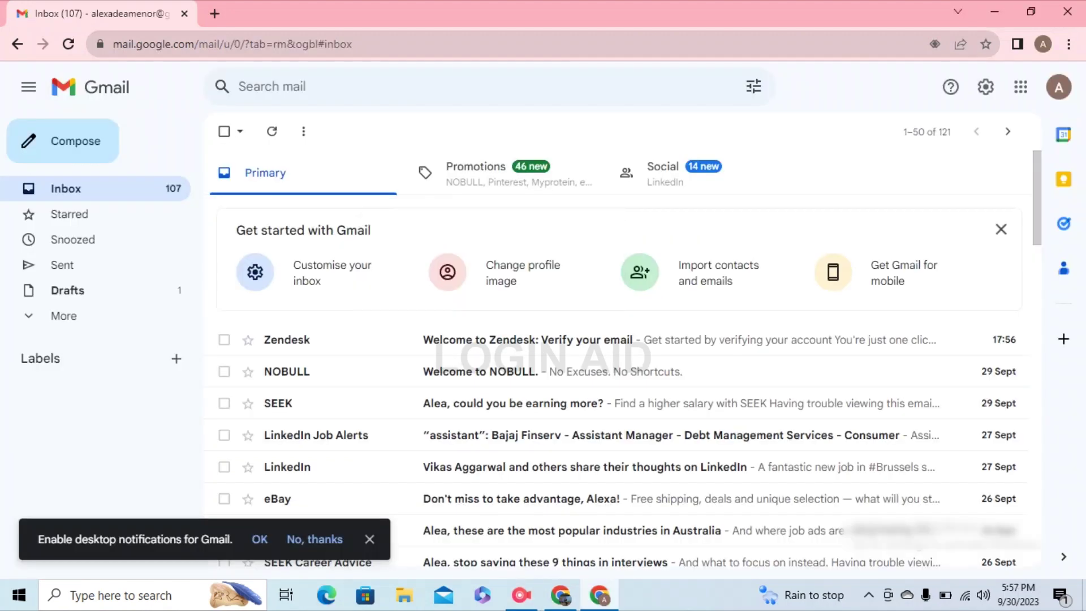
# Open the 'Welcome to Zendesk: Verify your email' message and verify the account.
pyautogui.click(445, 338)
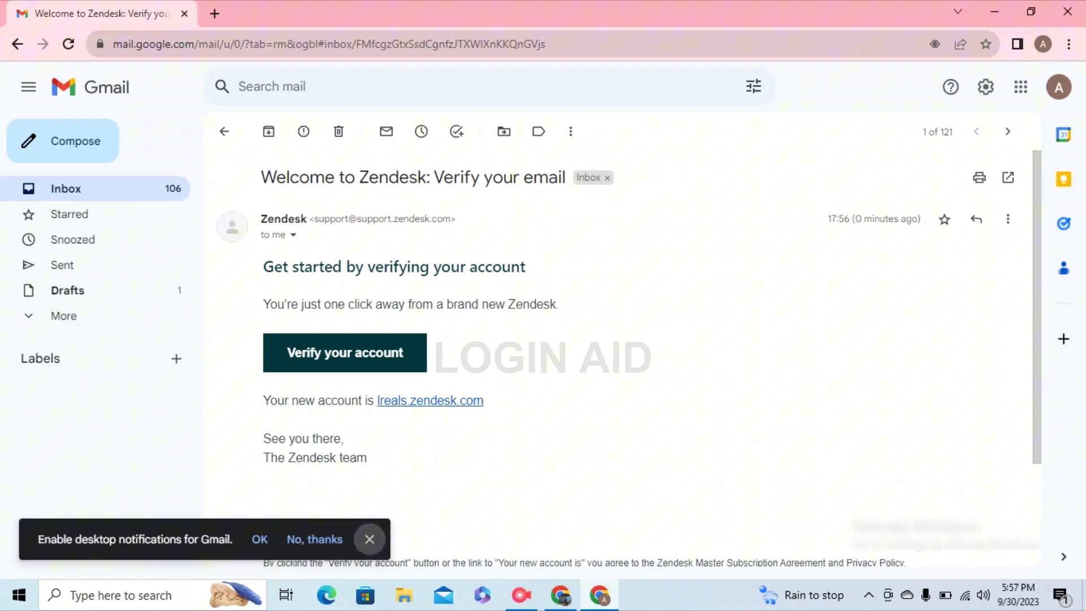
pyautogui.click(369, 539)
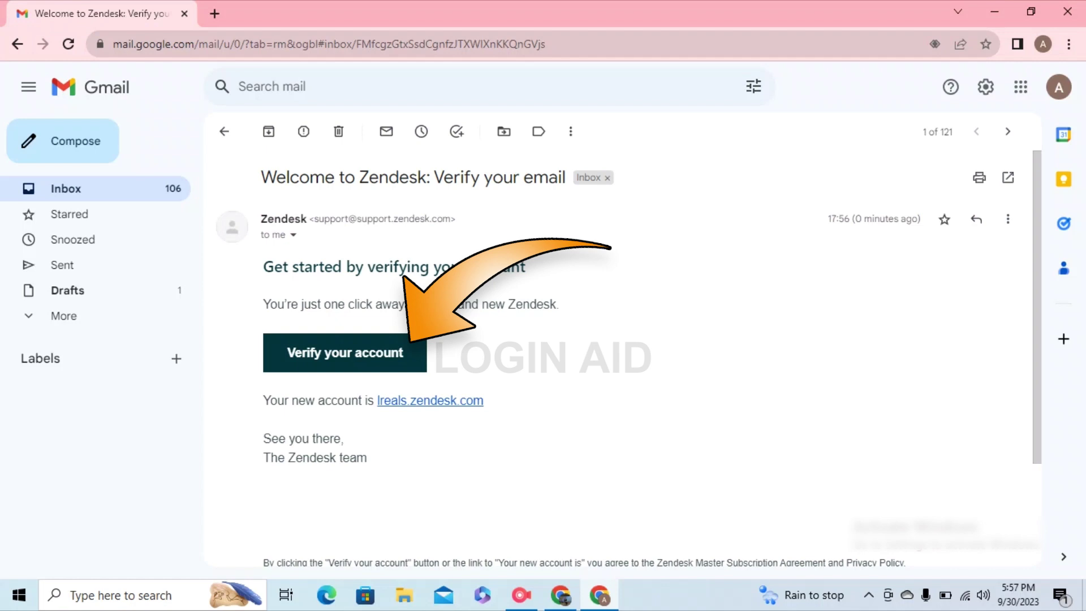
pyautogui.click(345, 351)
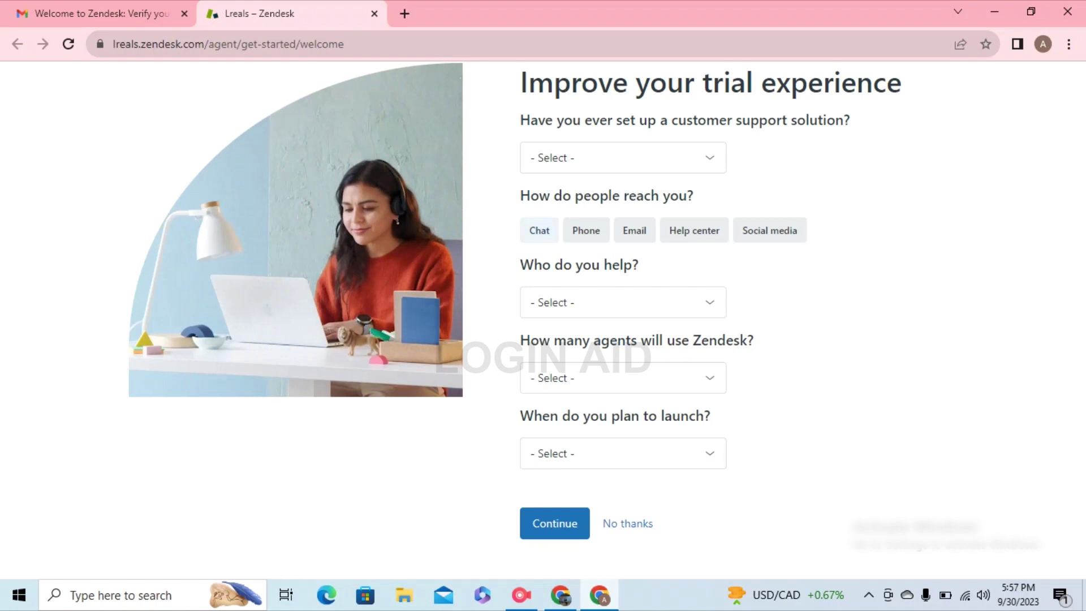
# Answer the 'Improve your trial experience' questionnaire, starting with prior support-solution experience.
pyautogui.click(711, 158)
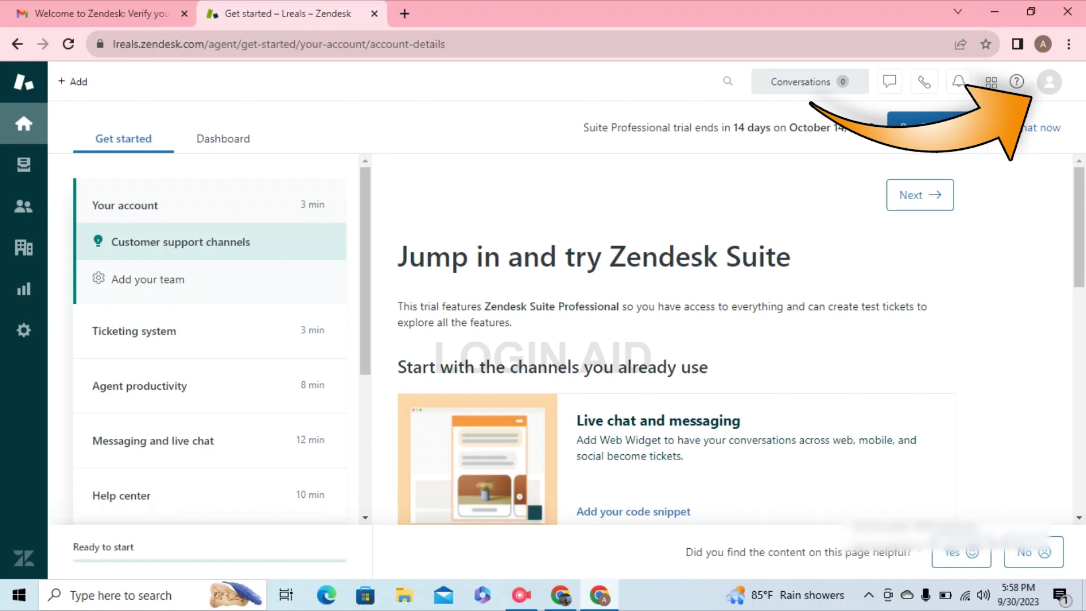
pyautogui.click(1049, 82)
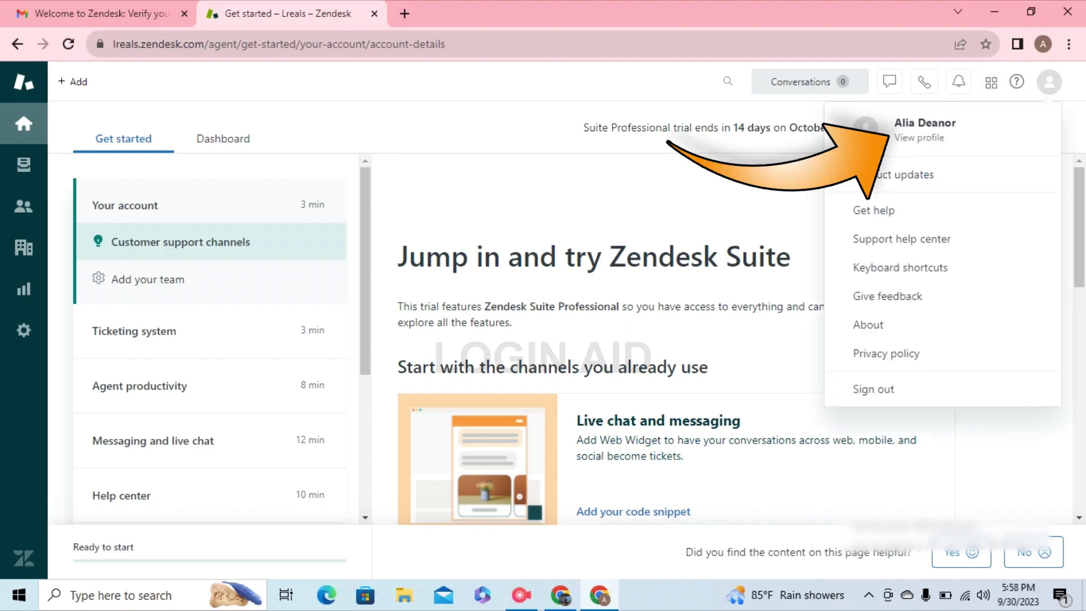
pyautogui.click(925, 129)
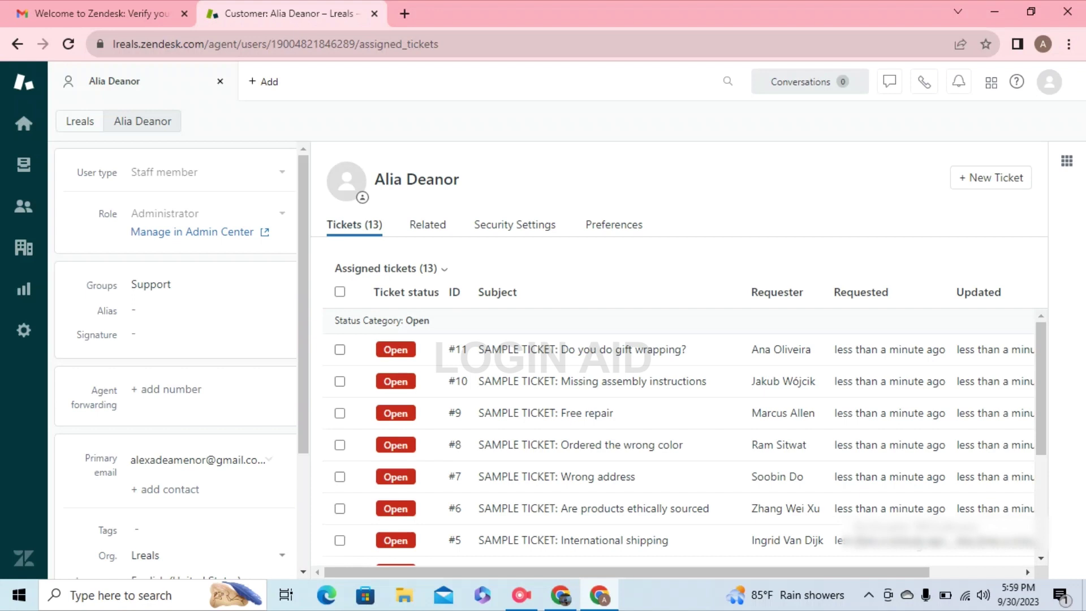
# Check the profile's empty Related section, then show its Security Settings.
pyautogui.click(428, 224)
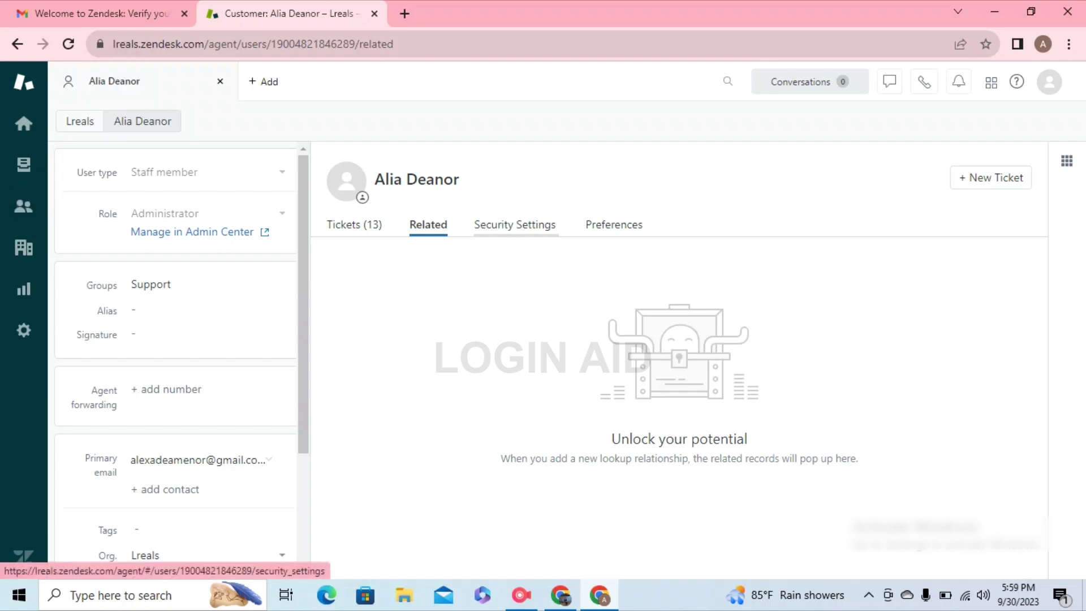
pyautogui.click(514, 223)
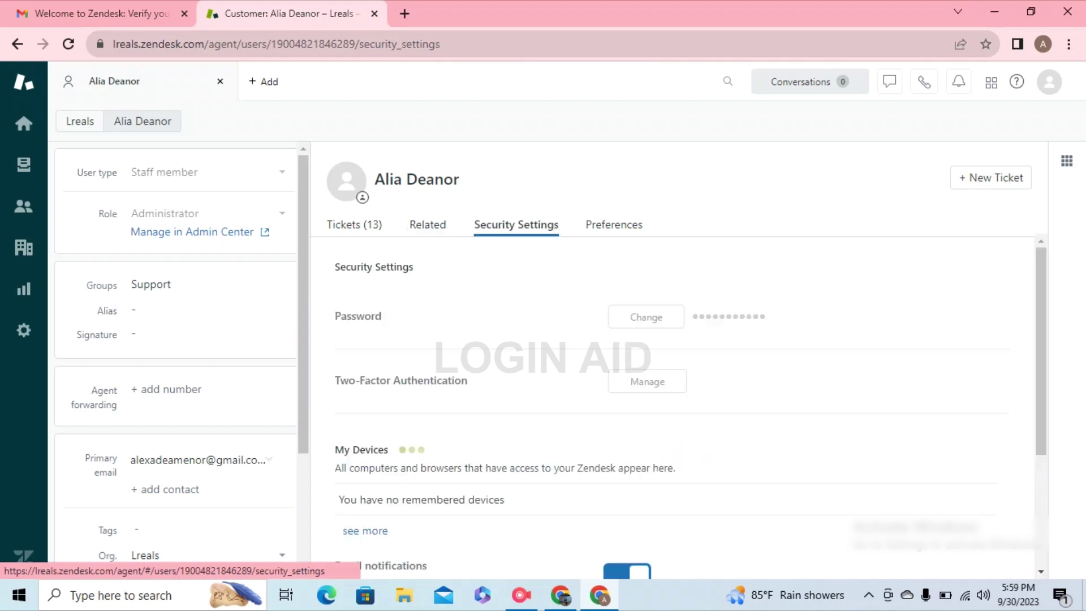